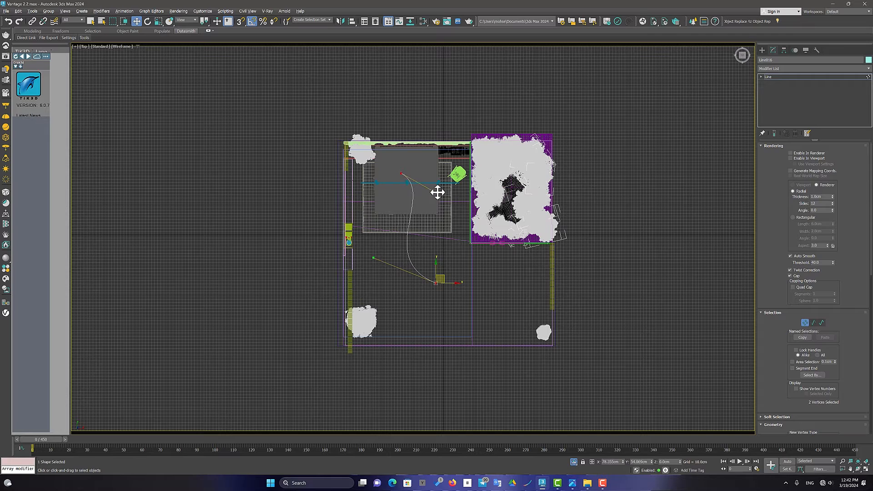
# - Create a free camera with the Walkthrough Assistant and bring it closer to the room plan
pyautogui.click(795, 77)
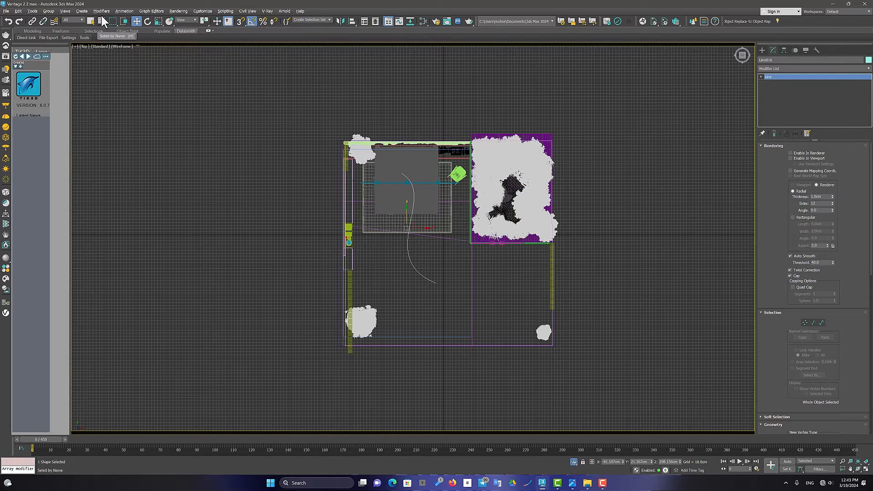
pyautogui.click(124, 11)
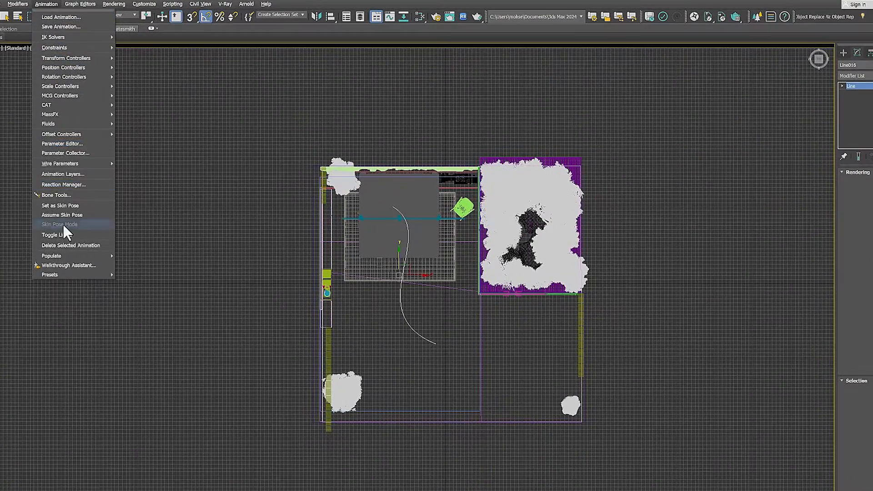
pyautogui.click(141, 220)
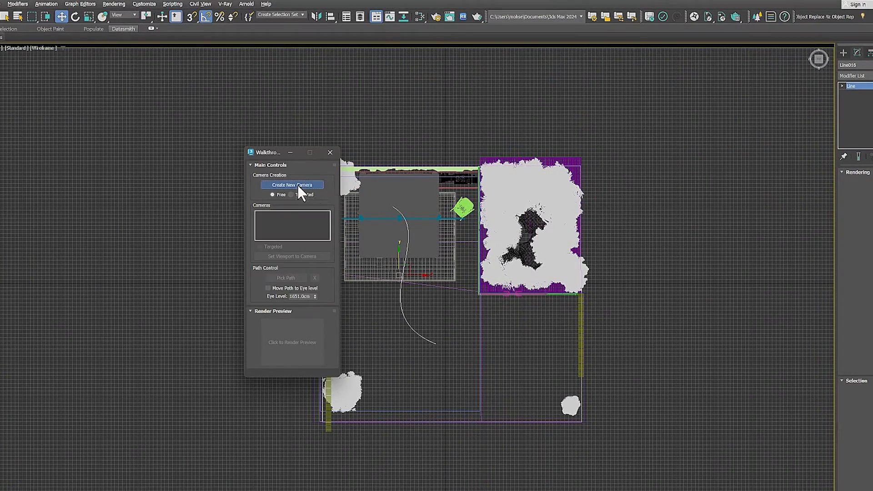
pyautogui.click(298, 185)
pyautogui.scroll(-5, 483, 286)
pyautogui.moveTo(483, 285); pyautogui.dragTo(491, 175, button='middle')
pyautogui.moveTo(455, 455); pyautogui.dragTo(455, 244)
pyautogui.scroll(2, 438, 185)
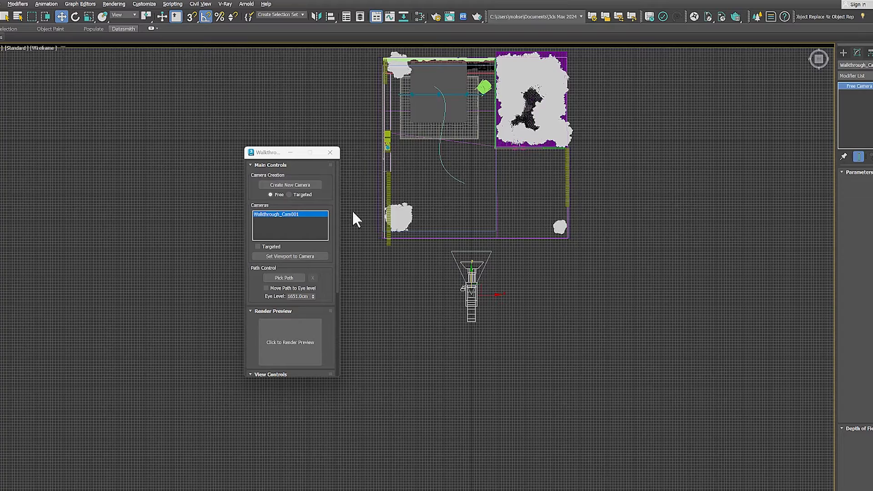
pyautogui.scroll(2, 493, 222)
pyautogui.moveTo(464, 220); pyautogui.dragTo(465, 316, button='middle')
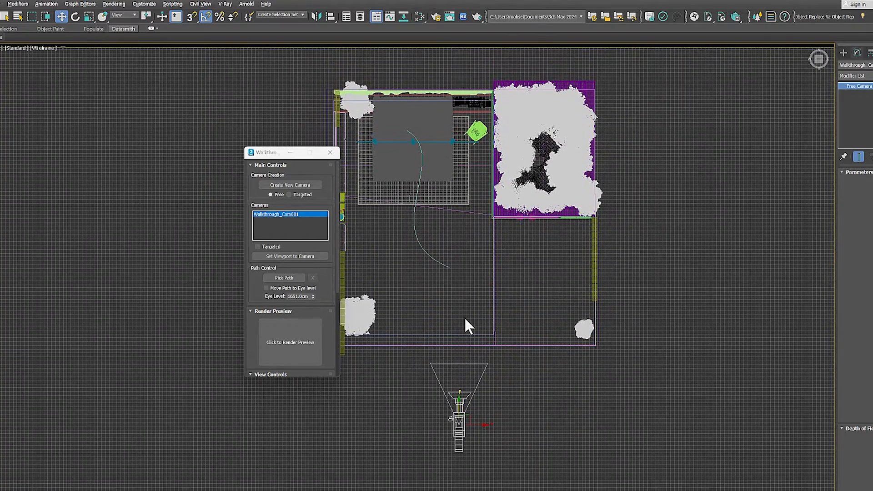
# - Assign the curved line in the room as the walkthrough camera's path
pyautogui.click(287, 280)
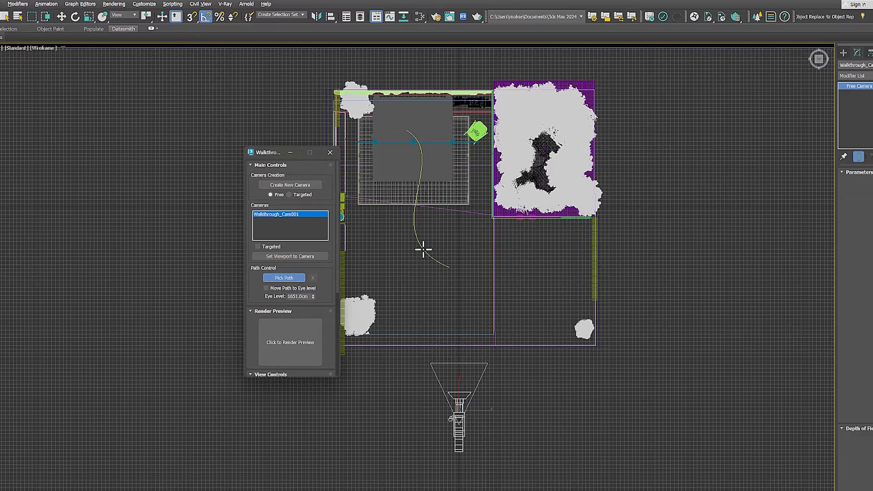
pyautogui.click(423, 249)
pyautogui.moveTo(408, 260); pyautogui.dragTo(468, 326, button='middle')
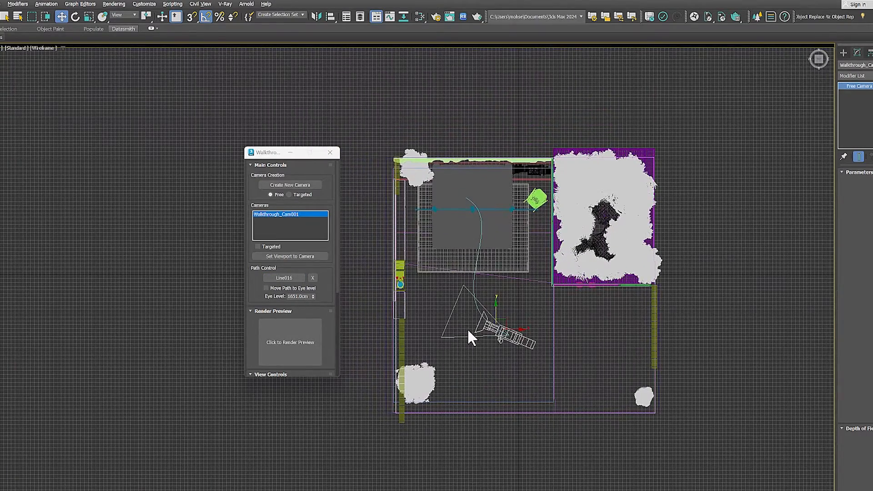
pyautogui.moveTo(493, 324); pyautogui.dragTo(521, 320)
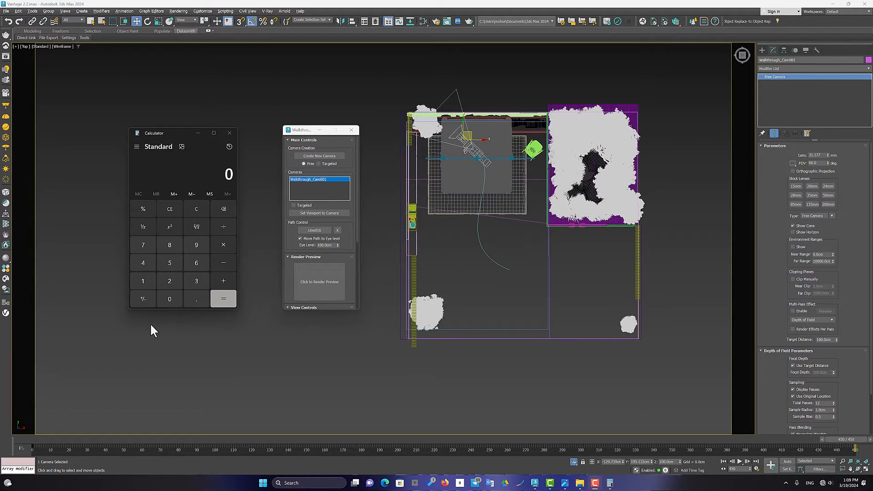
# - Calculate 15 × 30 in the calculator to get the frame count, and close the calculator
pyautogui.click(146, 281)
pyautogui.click(174, 257)
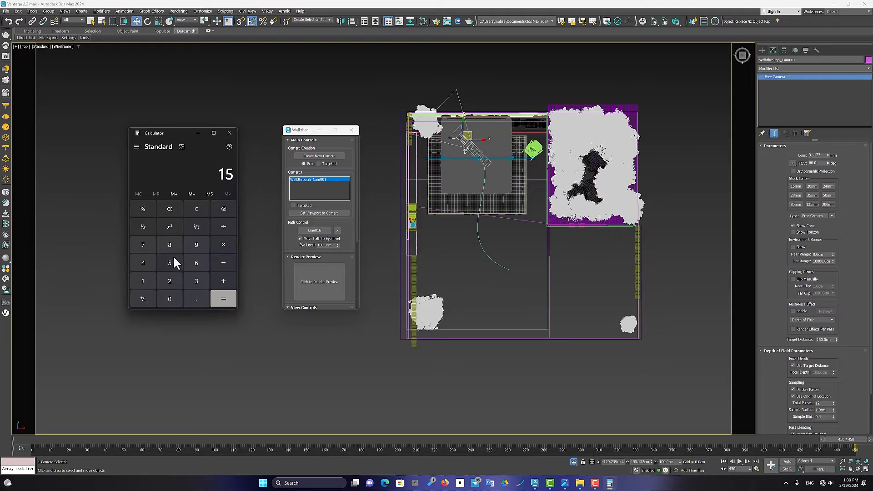
pyautogui.click(226, 244)
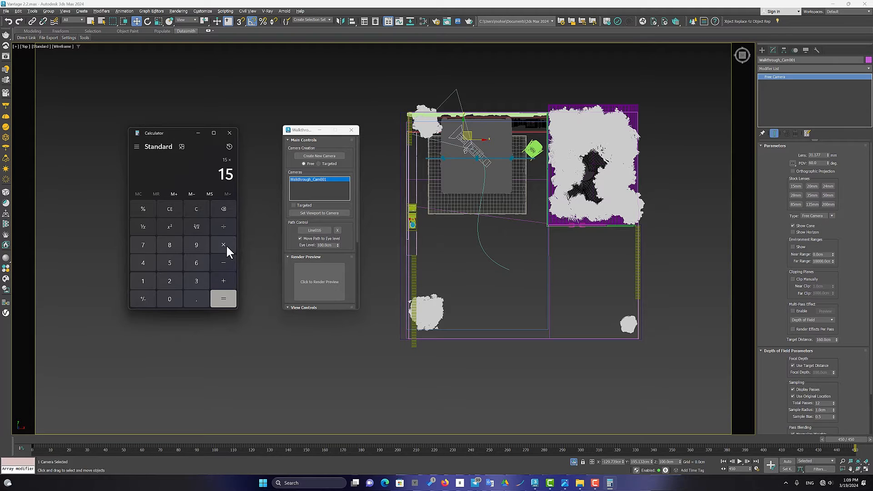
pyautogui.click(199, 280)
pyautogui.click(176, 297)
pyautogui.click(220, 296)
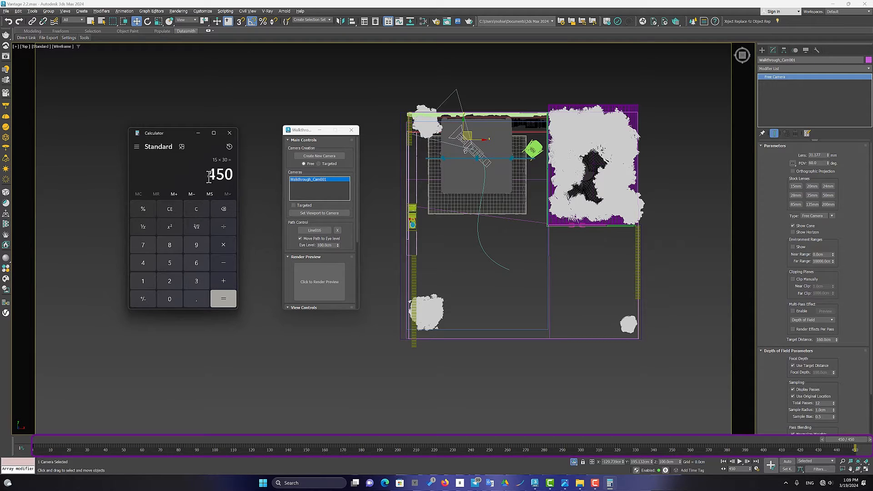
pyautogui.moveTo(213, 176); pyautogui.dragTo(239, 171)
pyautogui.click(230, 132)
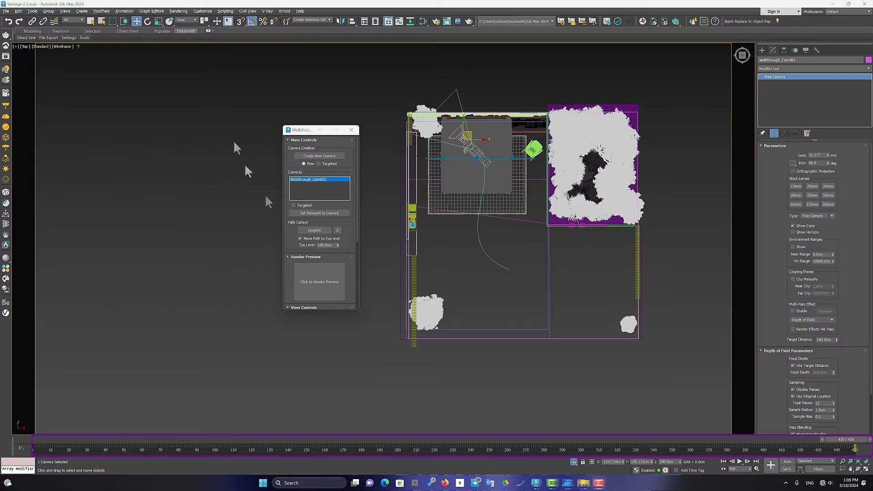
# - Set the animation's end time to 450 frames in the time configuration
pyautogui.click(757, 471)
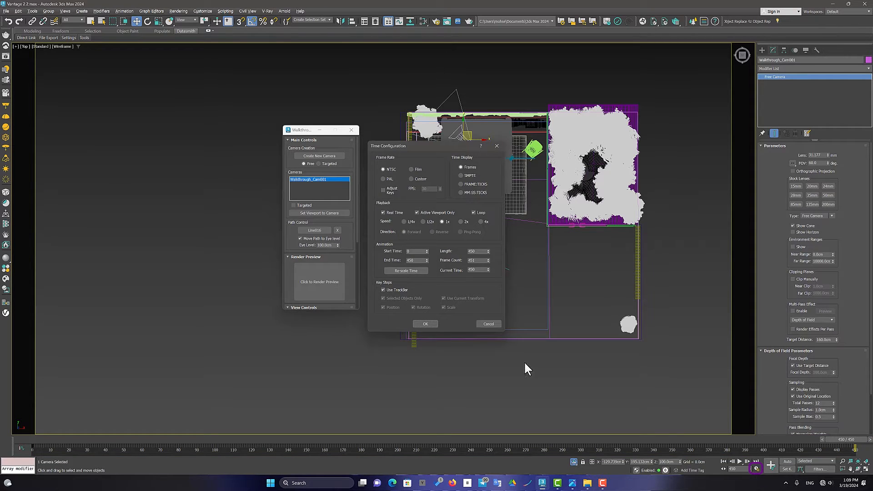
pyautogui.doubleClick(411, 261)
pyautogui.click(425, 324)
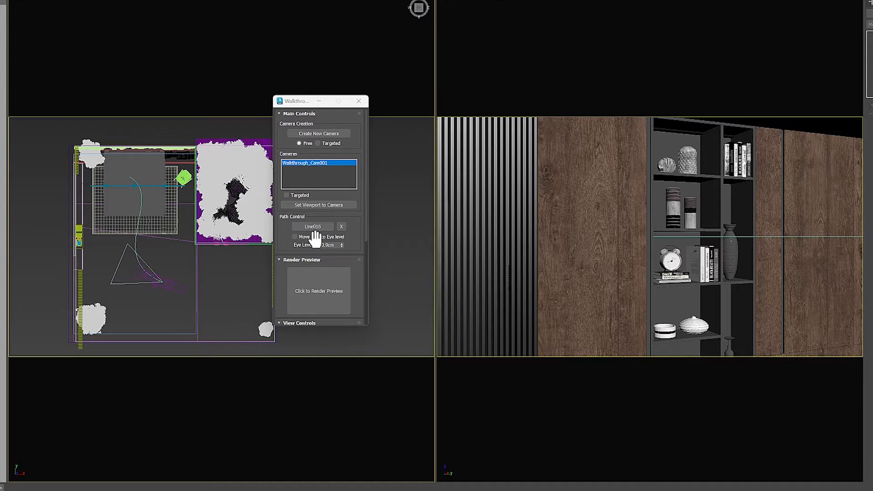
# - Move the camera path to an eye level of 100 cm and turn the camera's head slightly to the right
pyautogui.click(295, 236)
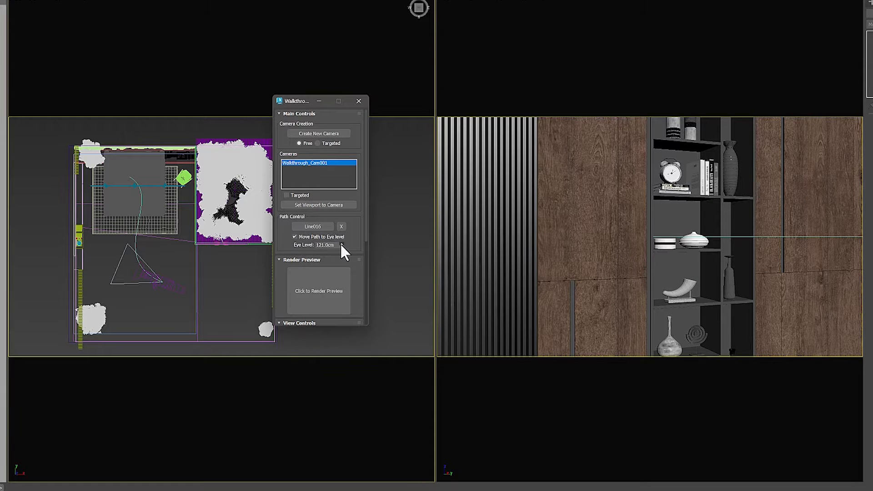
pyautogui.moveTo(342, 245); pyautogui.dragTo(340, 125)
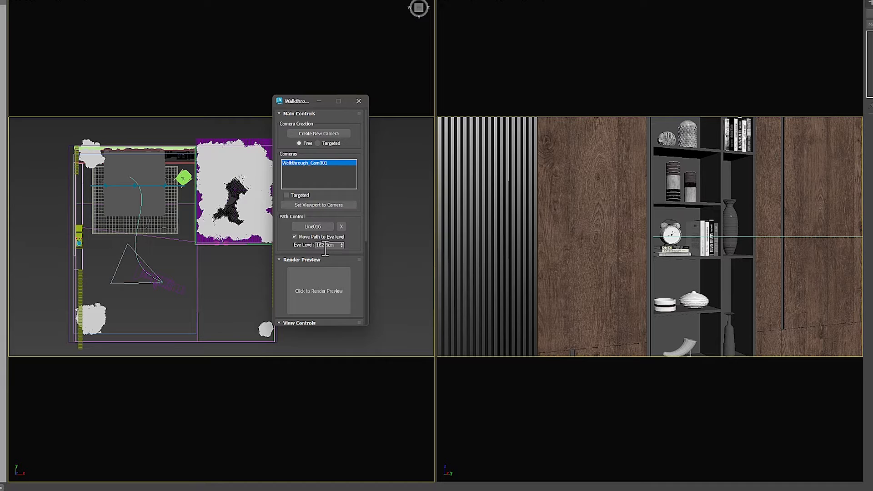
pyautogui.press('Return')
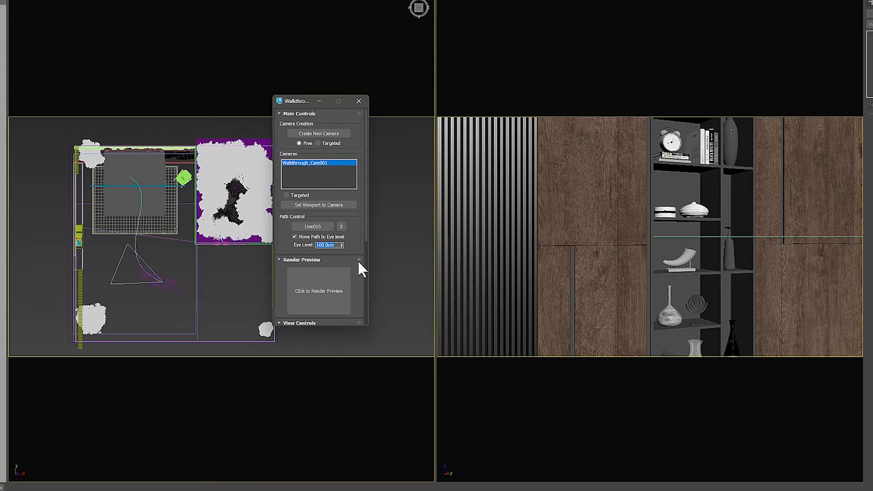
pyautogui.scroll(-4, 357, 267)
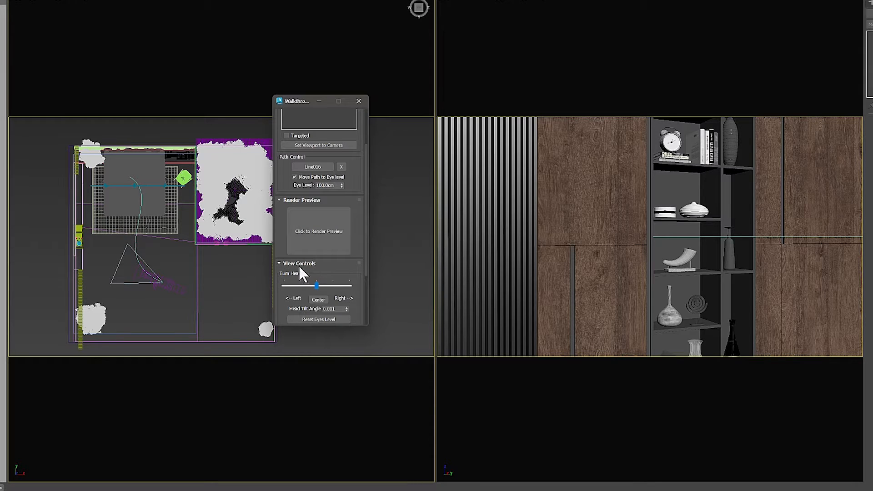
pyautogui.moveTo(310, 284)
pyautogui.mouseDown()
pyautogui.moveTo(325, 286)
pyautogui.moveTo(311, 286)
pyautogui.moveTo(318, 290)
pyautogui.mouseUp()
# - Try a field of view of 40 for the walkthrough camera, and set it to 60
pyautogui.scroll(-5, 358, 280)
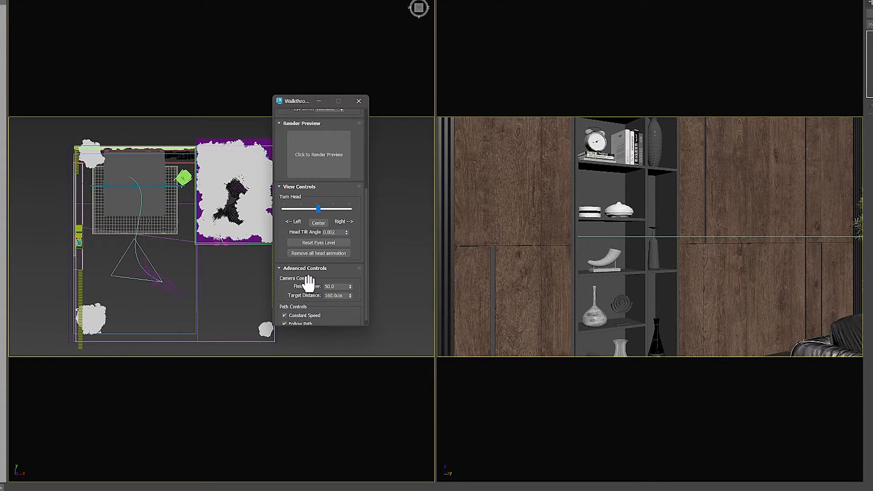
pyautogui.moveTo(335, 287); pyautogui.dragTo(316, 290)
pyautogui.write('60')
pyautogui.press('Return')
pyautogui.write('40')
pyautogui.press('Return')
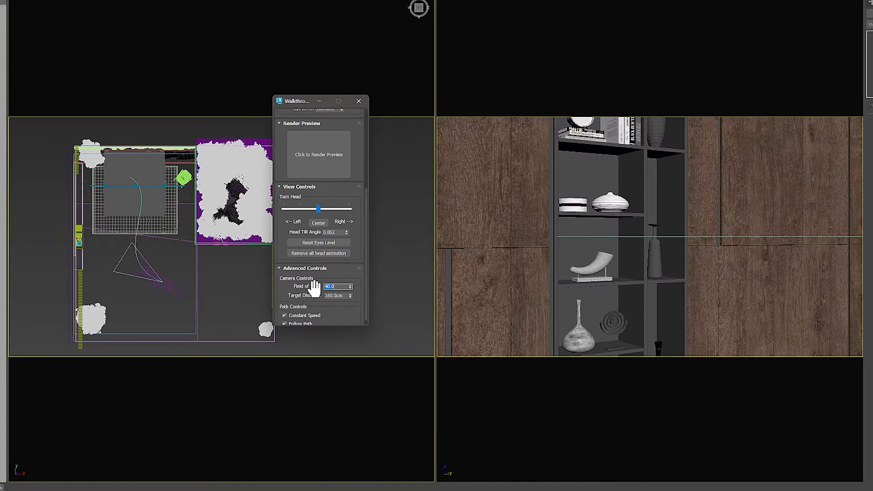
pyautogui.write('60')
pyautogui.press('Return')
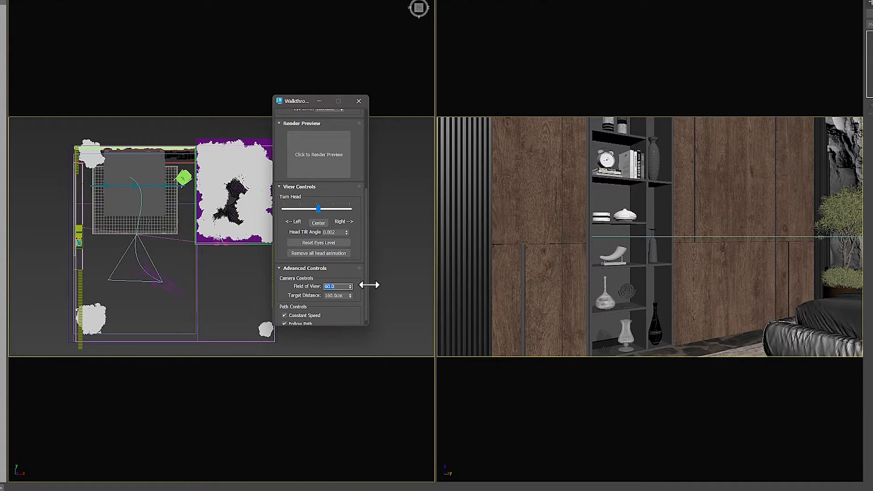
# - Turn off Constant Speed for the walkthrough camera's path
pyautogui.scroll(-1, 358, 287)
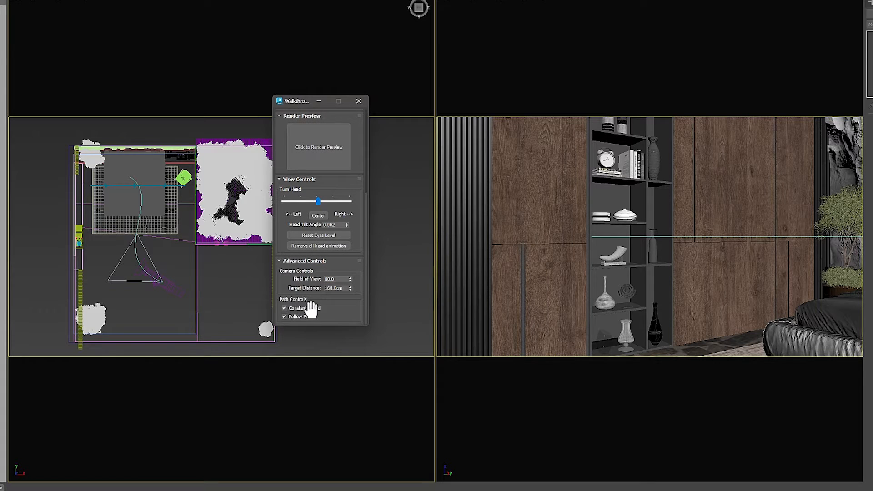
pyautogui.click(284, 308)
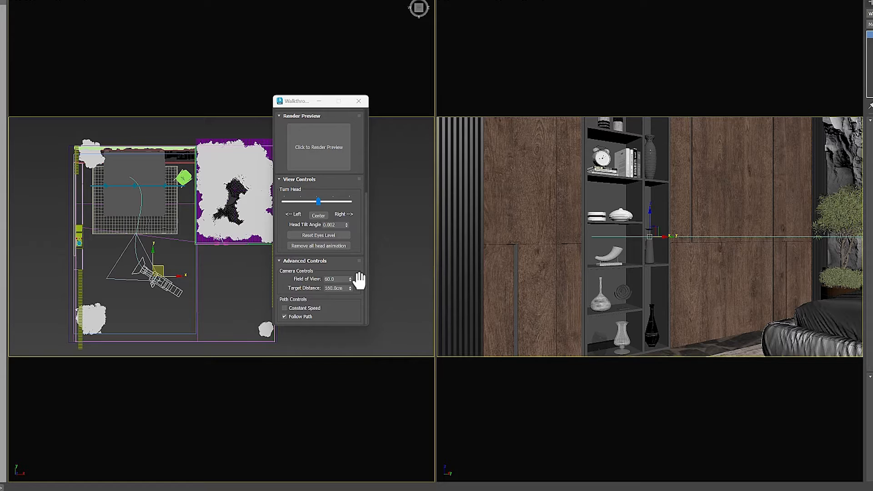
pyautogui.scroll(5, 362, 277)
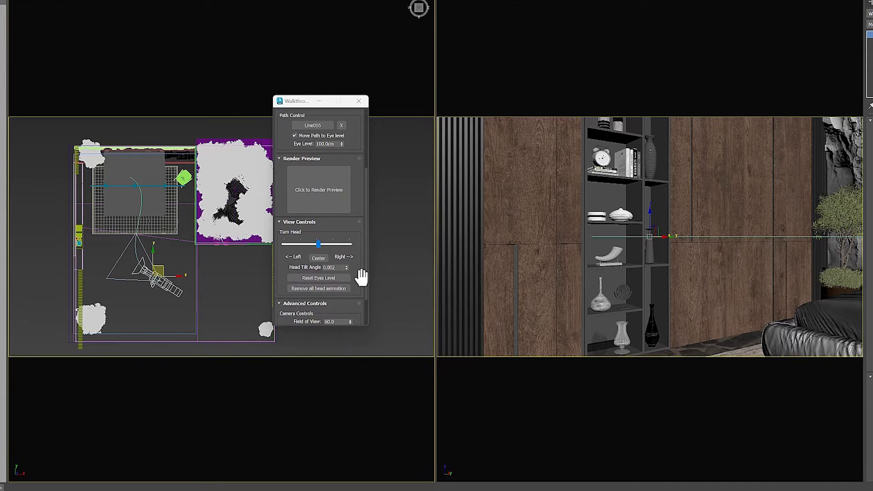
pyautogui.scroll(2, 362, 277)
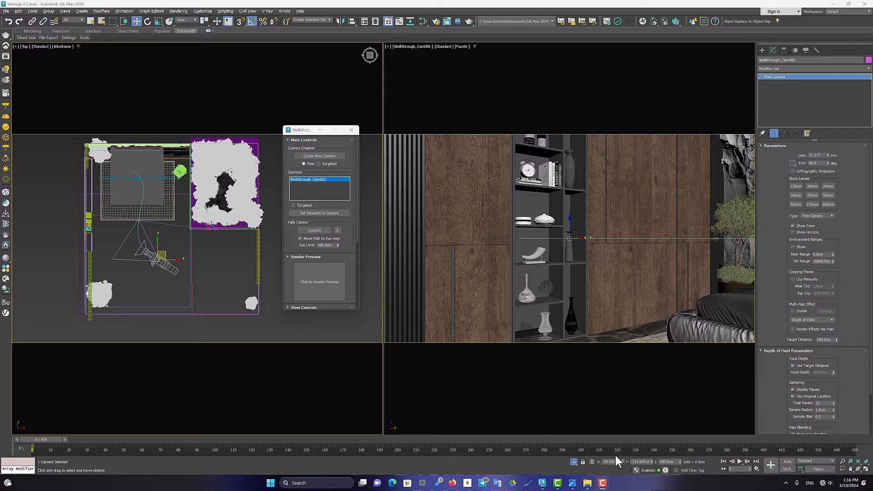
# - Enable Auto Key and keyframe the camera's field of view to 80 at frame 450
pyautogui.click(788, 461)
pyautogui.moveTo(356, 225); pyautogui.dragTo(356, 288)
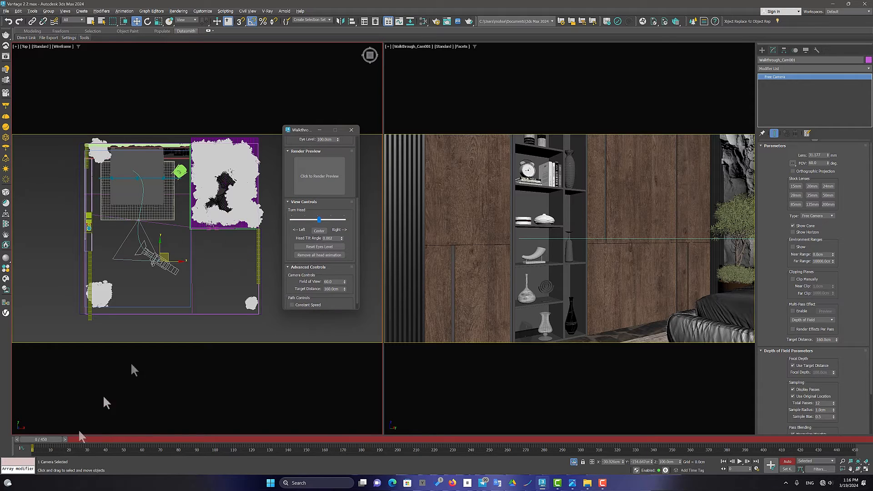
pyautogui.moveTo(301, 131); pyautogui.dragTo(303, 147)
pyautogui.moveTo(30, 442); pyautogui.dragTo(839, 439)
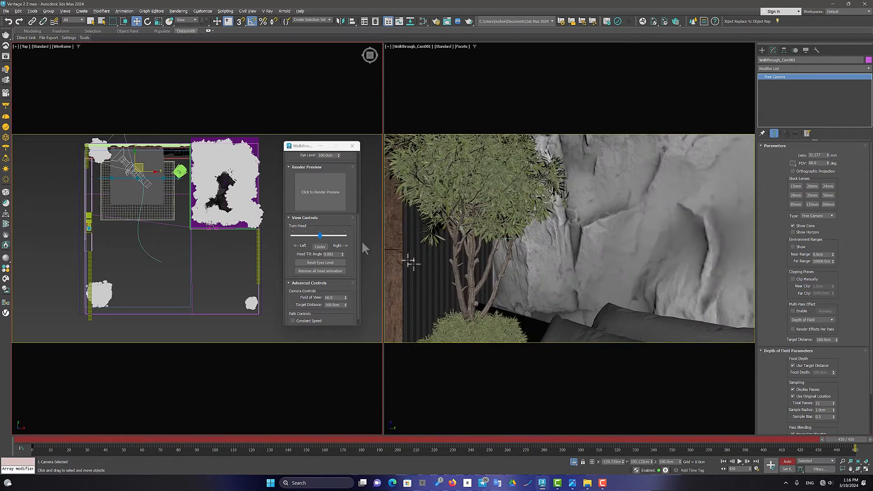
pyautogui.doubleClick(330, 298)
pyautogui.write('80')
pyautogui.press('Return')
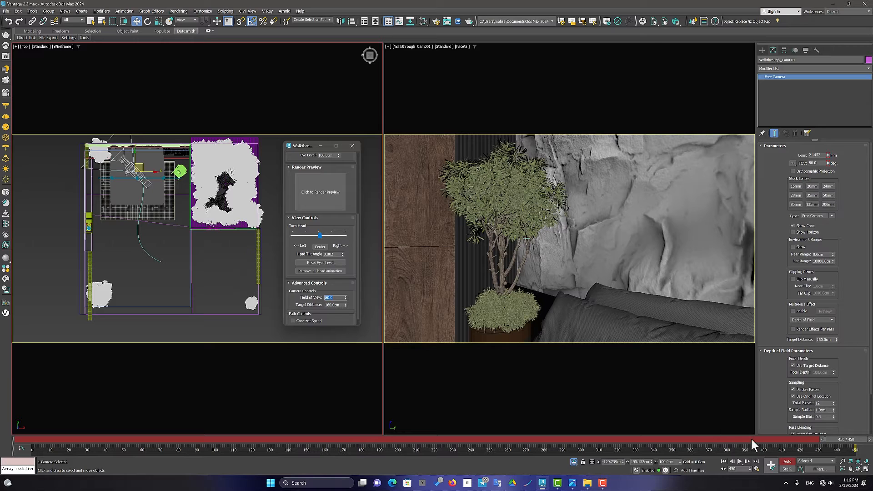
# - Keyframe the camera's head turned slightly further right at frame 220, and scrub back towards the start
pyautogui.moveTo(839, 439); pyautogui.dragTo(429, 427)
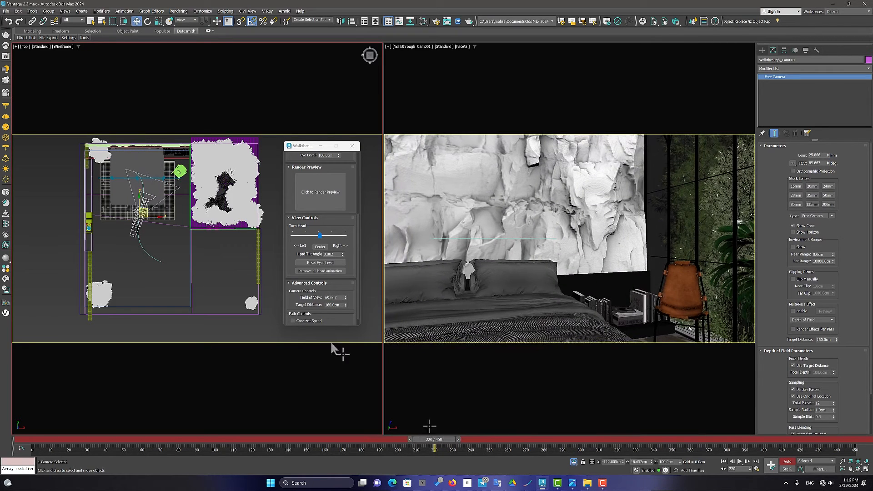
pyautogui.moveTo(319, 232); pyautogui.dragTo(320, 234)
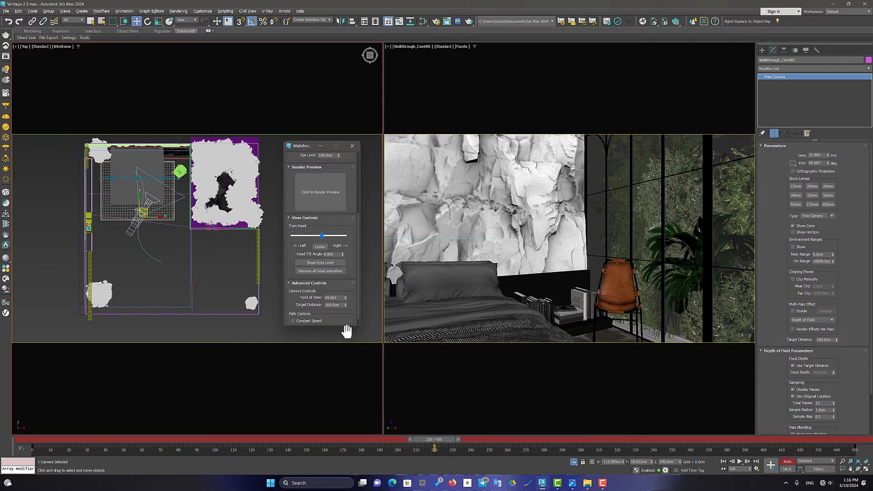
pyautogui.moveTo(434, 439); pyautogui.dragTo(132, 437)
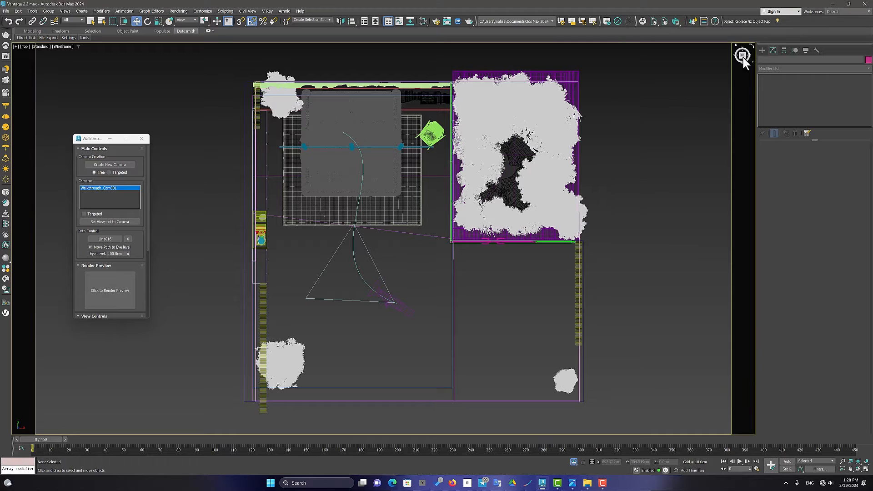
# - Draw a two-point line in the top view, beside the existing camera path and running up towards the green chair
pyautogui.click(762, 51)
pyautogui.click(786, 102)
pyautogui.click(432, 268)
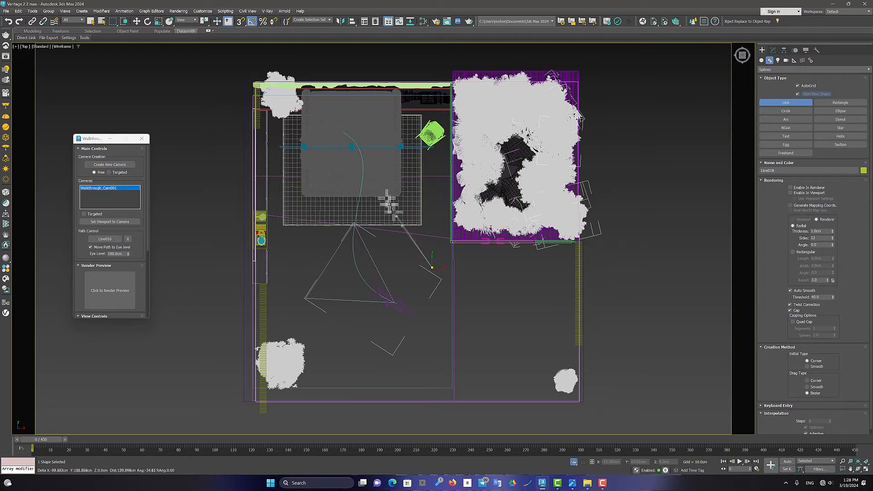
pyautogui.click(404, 143)
pyautogui.rightClick(413, 144)
# - Convert the new line's lower vertex to Bezier and adjust the handles of both vertices to form a smooth curve
pyautogui.press('1')
pyautogui.click(432, 268)
pyautogui.rightClick(430, 267)
pyautogui.click(416, 223)
pyautogui.moveTo(423, 226); pyautogui.dragTo(387, 237)
pyautogui.click(404, 143)
pyautogui.moveTo(414, 184); pyautogui.dragTo(390, 174)
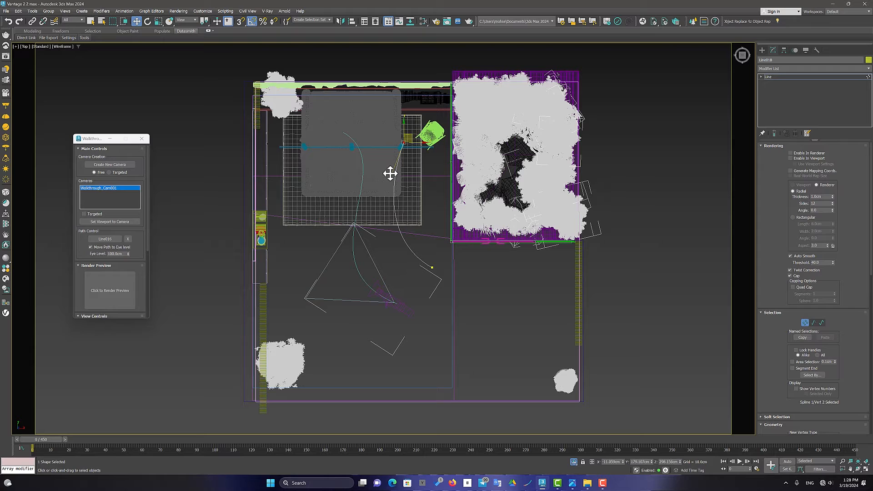
# - Create a second free walkthrough camera and assign the new curved line beside the first path as its path
pyautogui.click(111, 165)
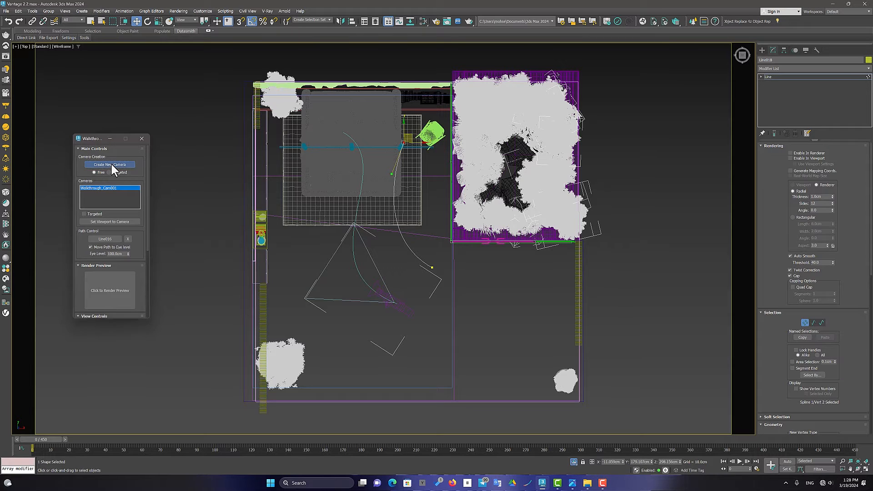
pyautogui.click(108, 239)
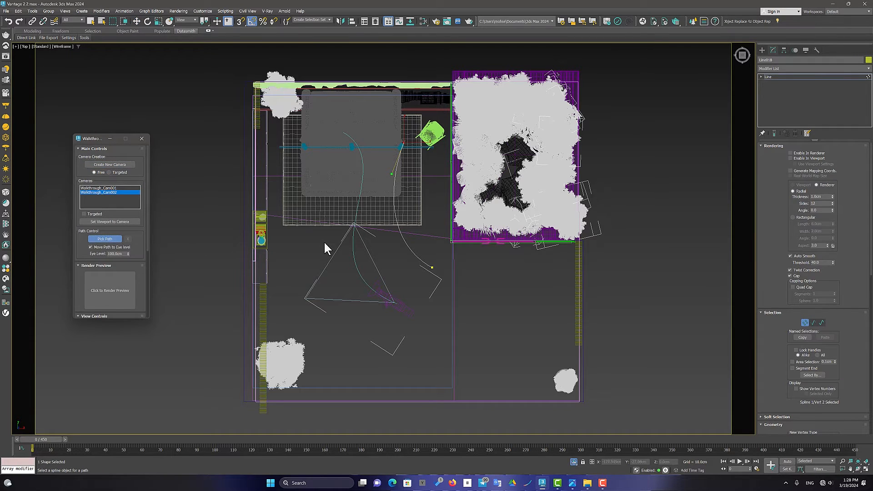
pyautogui.click(408, 244)
pyautogui.keyDown('alt'); pyautogui.moveTo(405, 177); pyautogui.dragTo(408, 152, button='middle'); pyautogui.keyUp('alt')
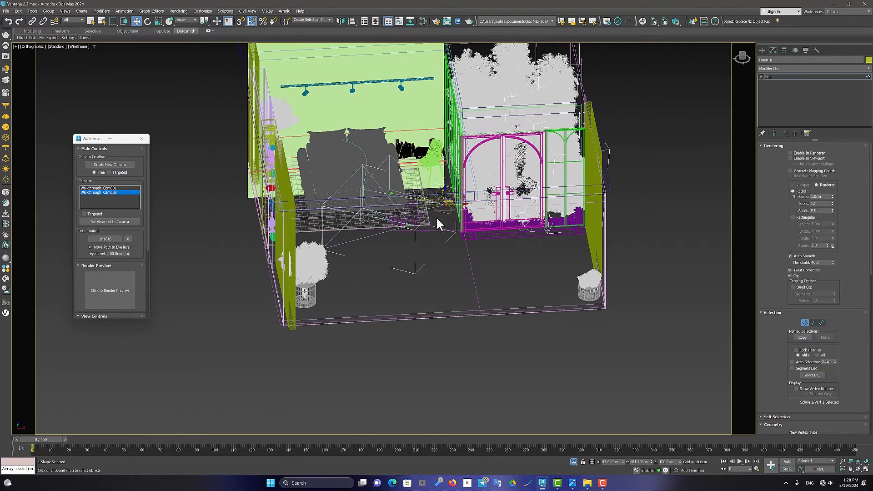
pyautogui.scroll(5, 395, 162)
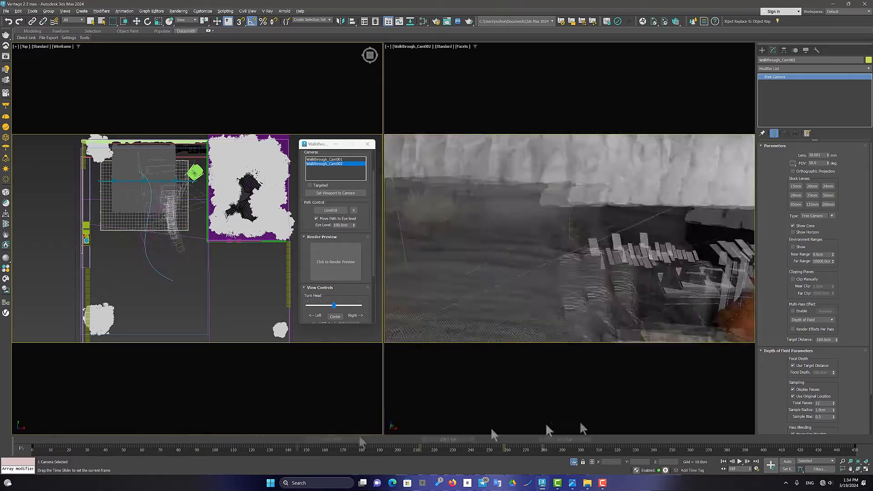
# - Enable Auto Key and keyframe the second camera at frame 450 with field of view 85, eye level 56.9 cm and head slightly right
pyautogui.moveTo(41, 440)
pyautogui.mouseDown()
pyautogui.moveTo(173, 439)
pyautogui.moveTo(32, 441)
pyautogui.mouseUp()
pyautogui.moveTo(366, 296); pyautogui.dragTo(367, 355)
pyautogui.click(788, 461)
pyautogui.moveTo(41, 440); pyautogui.dragTo(850, 442)
pyautogui.moveTo(365, 319); pyautogui.dragTo(366, 351)
pyautogui.moveTo(353, 225); pyautogui.dragTo(366, 242)
pyautogui.moveTo(333, 313); pyautogui.dragTo(336, 316)
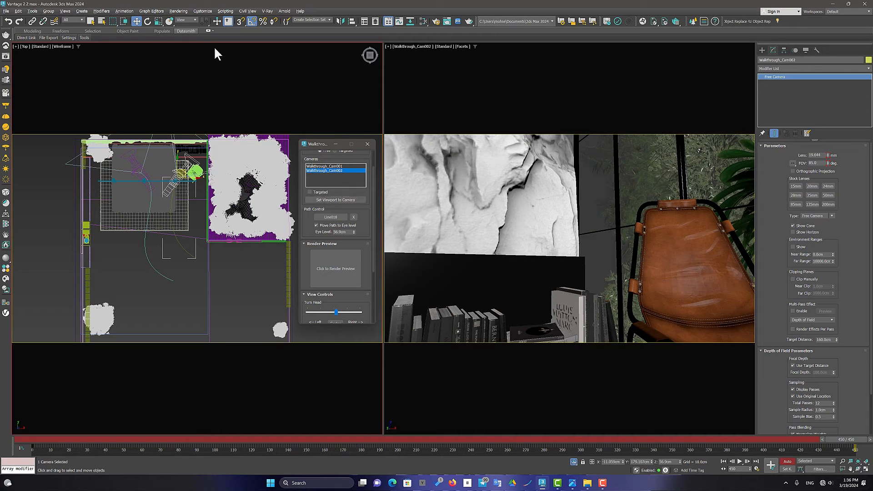
# - Rotate the second camera by 60 degrees with the Rotate Transform Type-In at frame 450 to roll its view
pyautogui.rightClick(147, 22)
pyautogui.write('60')
pyautogui.press('Return')
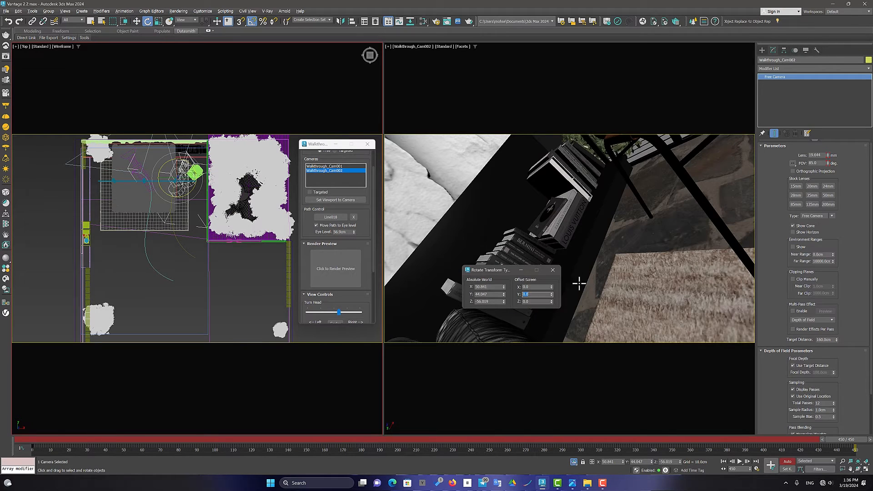
pyautogui.click(554, 270)
# - Raise the second camera's eye level to about 92 cm at frame 450, adjust its head turn slightly right, and scrub through the animation
pyautogui.moveTo(354, 232); pyautogui.dragTo(335, 140)
pyautogui.moveTo(337, 144); pyautogui.dragTo(366, 250)
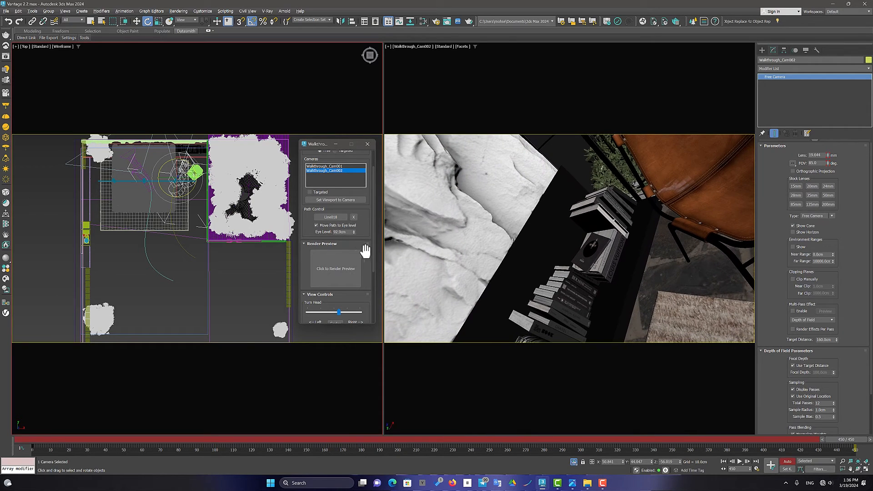
pyautogui.moveTo(339, 298); pyautogui.dragTo(341, 299)
pyautogui.scroll(-3, 365, 298)
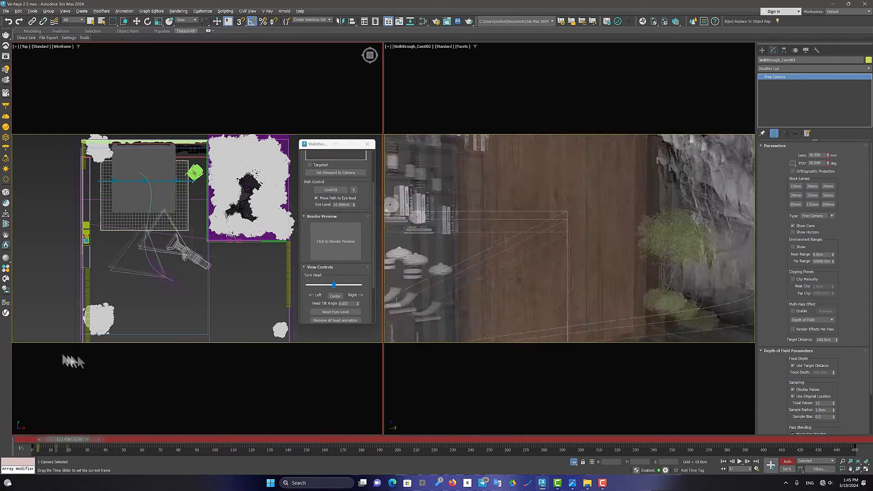
pyautogui.moveTo(409, 369); pyautogui.dragTo(861, 304)
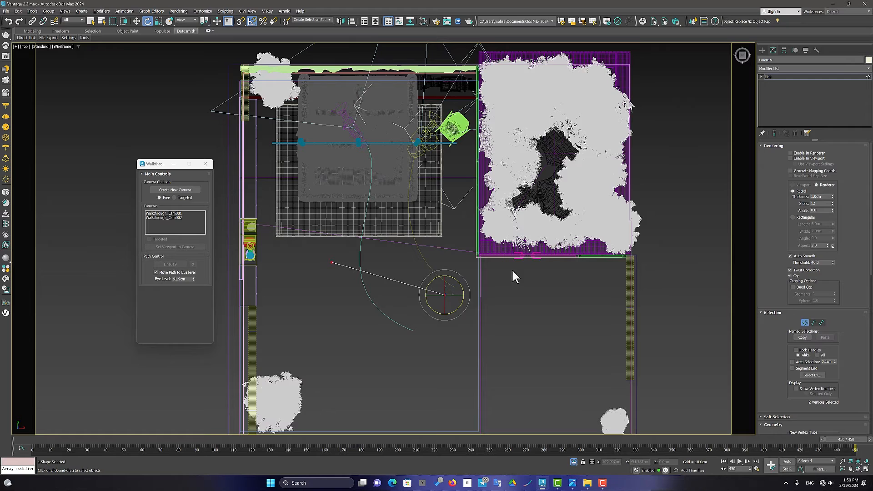
# - Convert both vertices of the new line below the bed to Bezier and shape it into a gentle curve
pyautogui.rightClick(444, 294)
pyautogui.click(446, 298)
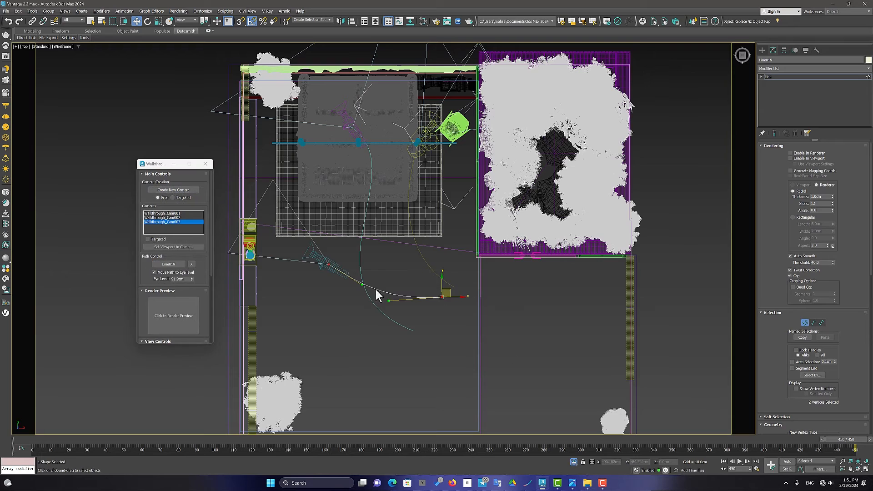
# - Select the third walkthrough camera at frame 450 and show its view beside the top view
pyautogui.click(328, 265)
pyautogui.hotkey('alt', 'w')
pyautogui.middleClick(578, 221)
pyautogui.press('c')
pyautogui.moveTo(846, 439)
pyautogui.mouseDown()
pyautogui.moveTo(306, 440)
pyautogui.moveTo(846, 440)
pyautogui.mouseUp()
pyautogui.scroll(3, 237, 268)
pyautogui.moveTo(237, 269); pyautogui.dragTo(282, 279, button='middle')
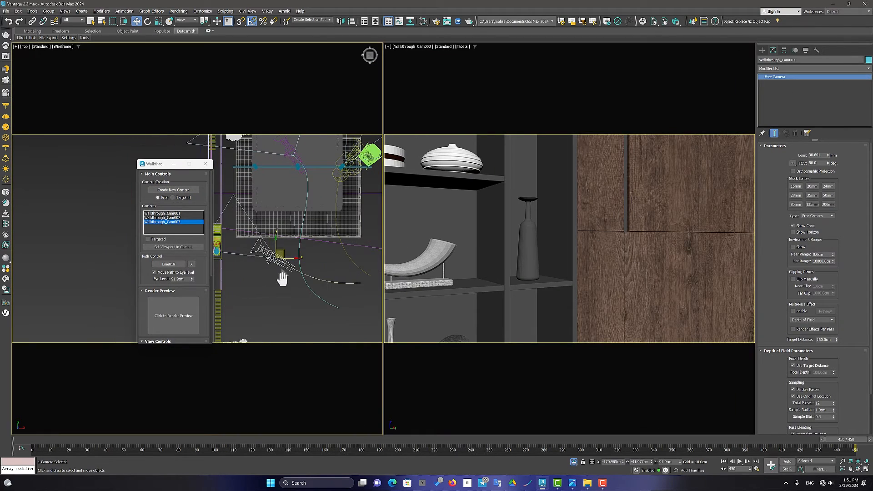
# - Set the third camera's absolute world Y rotation to -60 degrees at frame 450
pyautogui.rightClick(148, 21)
pyautogui.doubleClick(491, 295)
pyautogui.write('-60')
pyautogui.press('Return')
# - Return to frame 0, turn the third camera's head slightly right, and give it the 35 mm stock lens
pyautogui.moveTo(838, 445); pyautogui.dragTo(45, 440)
pyautogui.moveTo(175, 313); pyautogui.dragTo(177, 313)
pyautogui.click(826, 187)
pyautogui.click(811, 196)
pyautogui.moveTo(42, 440)
pyautogui.mouseDown()
pyautogui.moveTo(244, 445)
pyautogui.moveTo(41, 442)
pyautogui.mouseUp()
pyautogui.moveTo(202, 338); pyautogui.dragTo(203, 311)
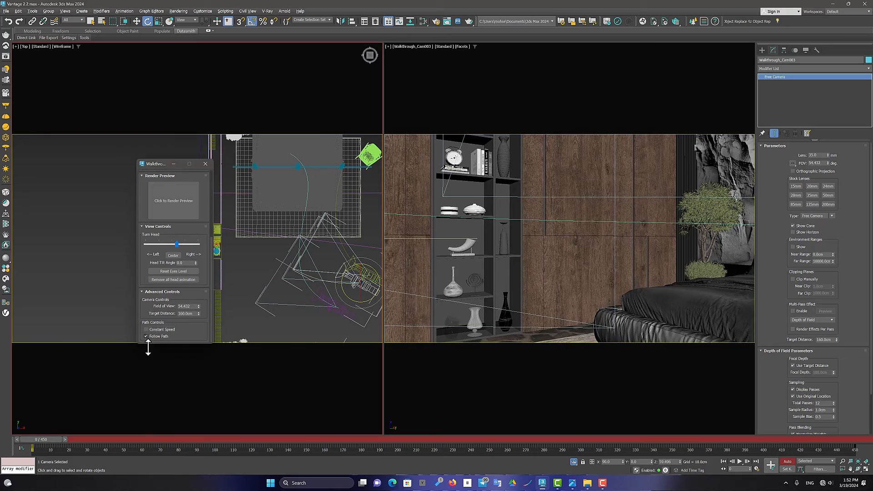